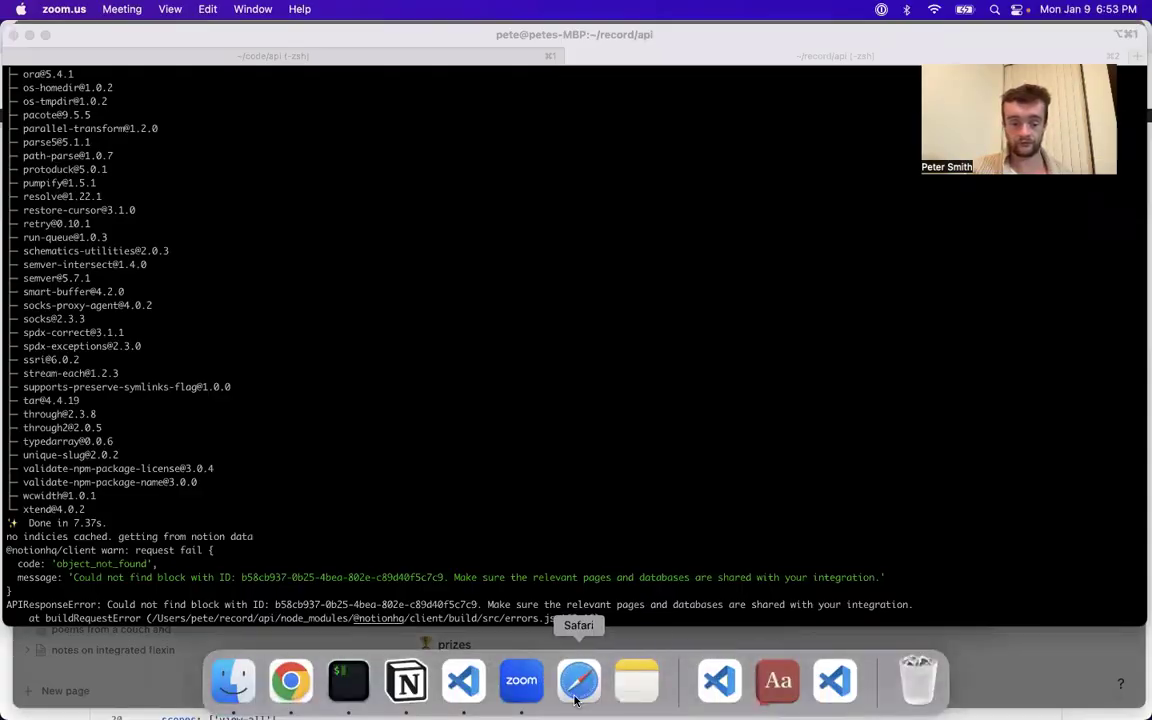
# Step: Return to Notion and dismiss the Connections settings and page menu to show the databases page
pyautogui.click(406, 682)
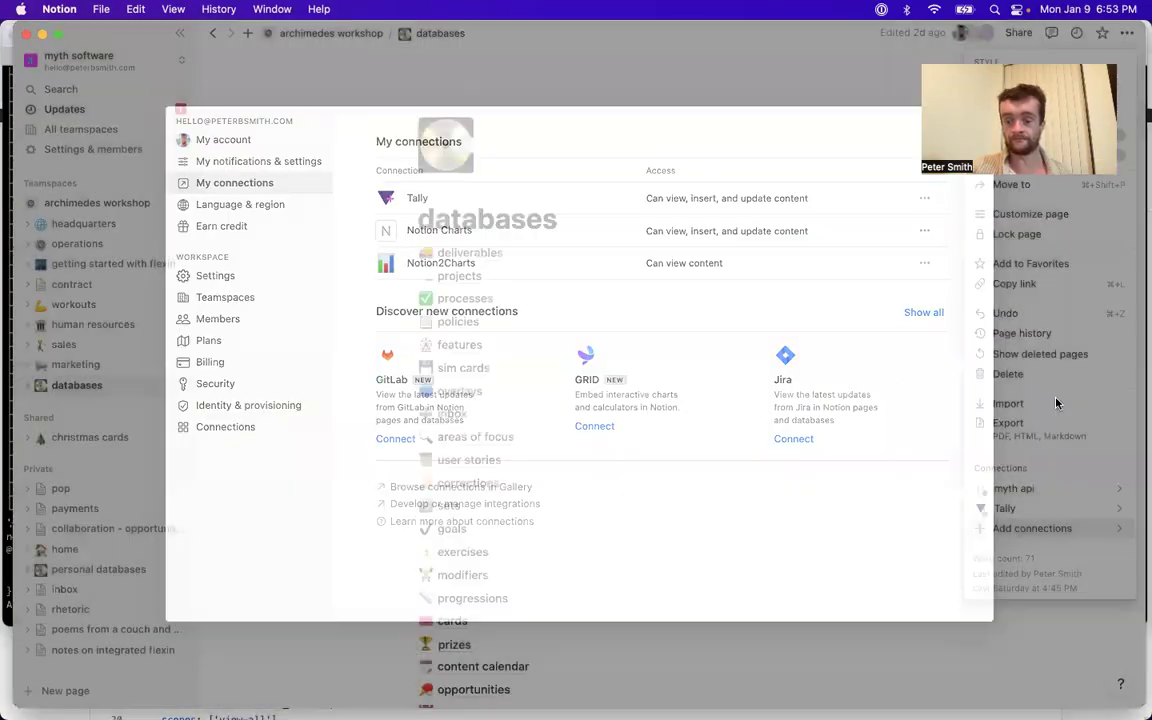
pyautogui.click(1015, 262)
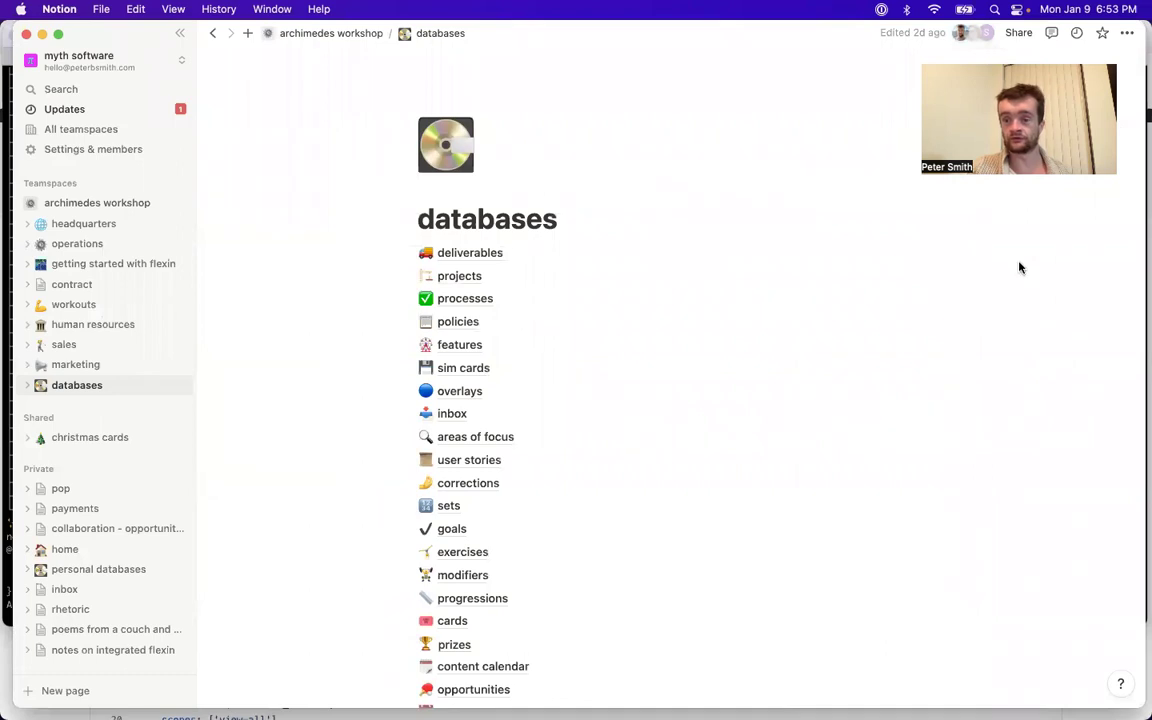
# Step: Check the myth api connection's access, then open My connections listing Tally, Notion Charts and Notion2Charts
pyautogui.click(1126, 34)
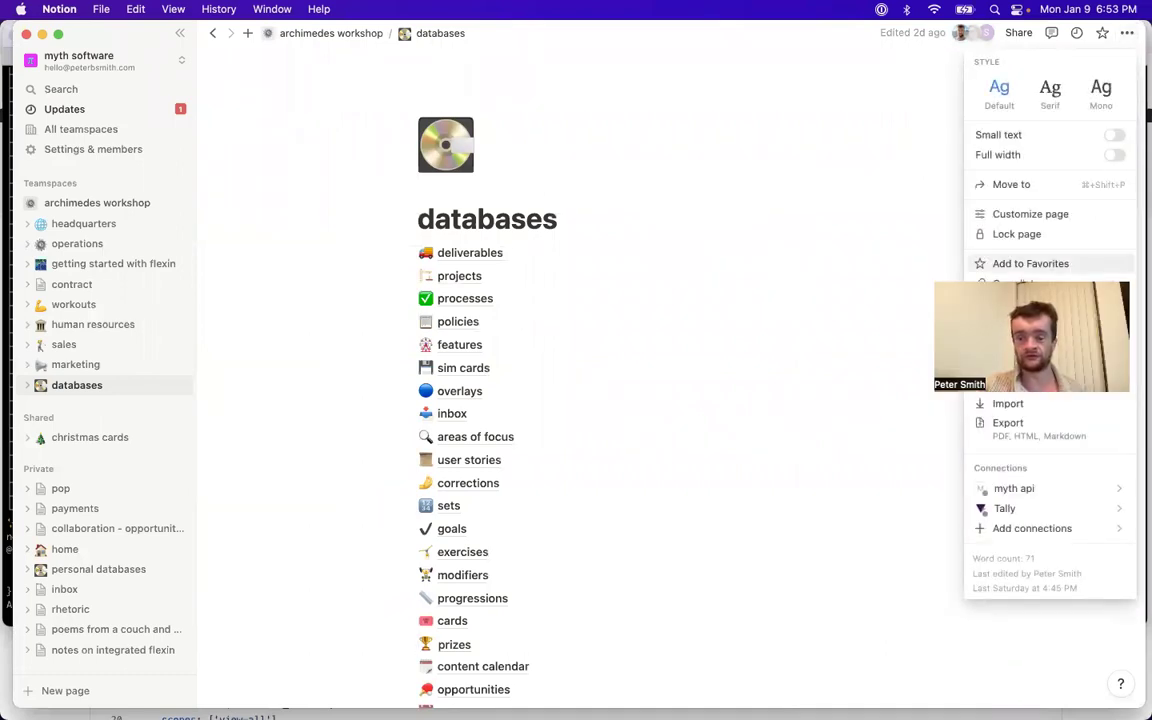
pyautogui.click(990, 488)
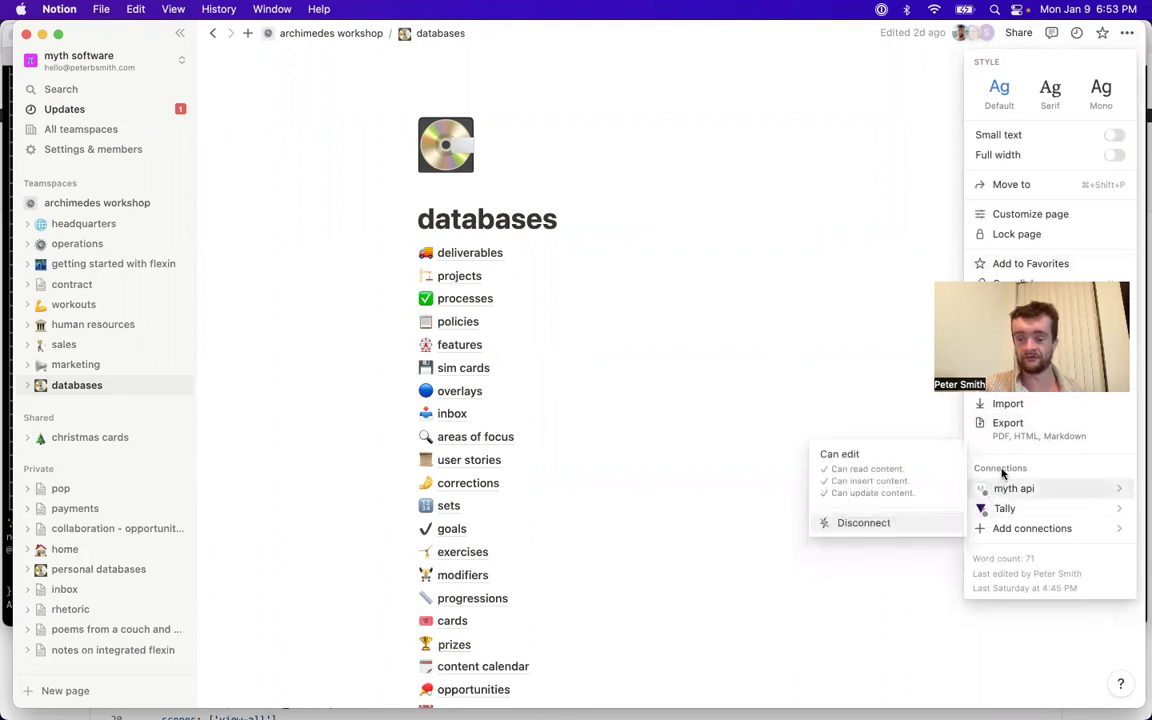
pyautogui.click(1122, 35)
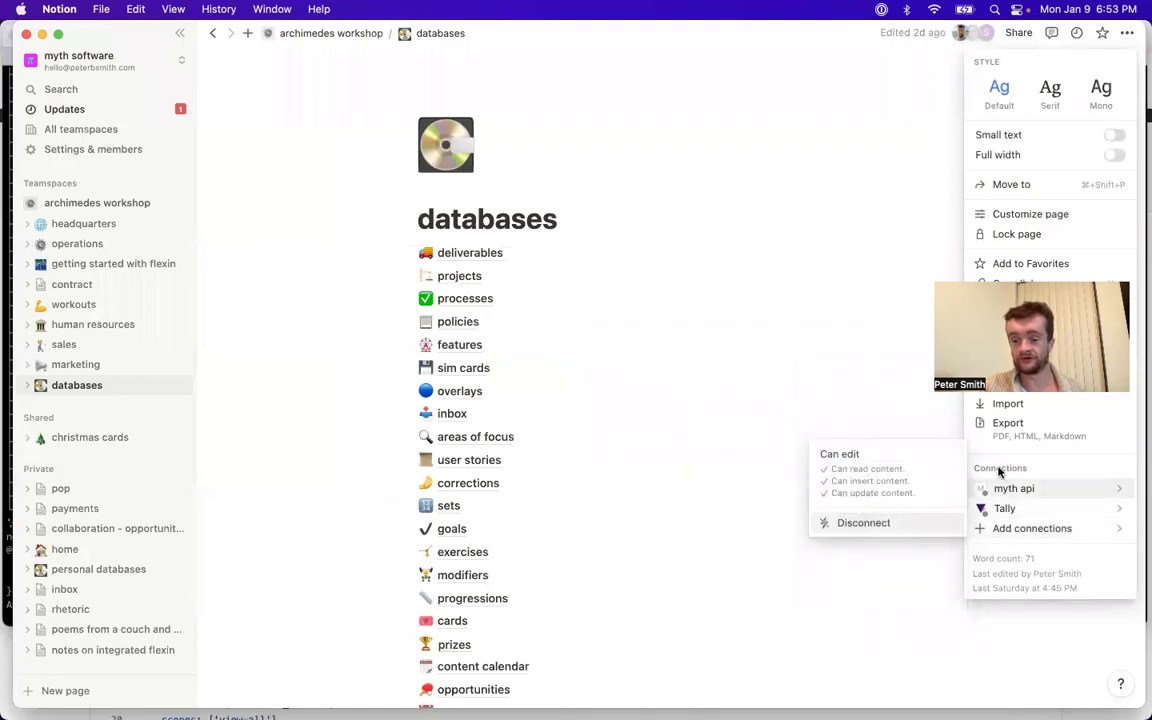
pyautogui.moveTo(1031, 528)
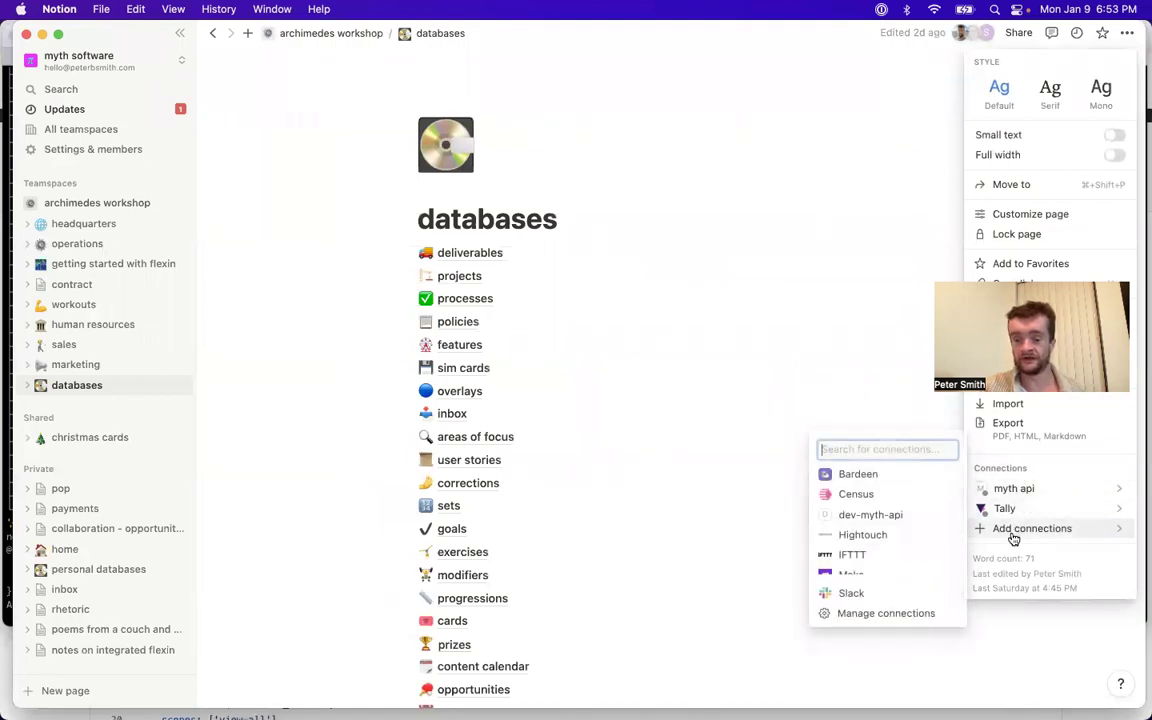
pyautogui.click(886, 613)
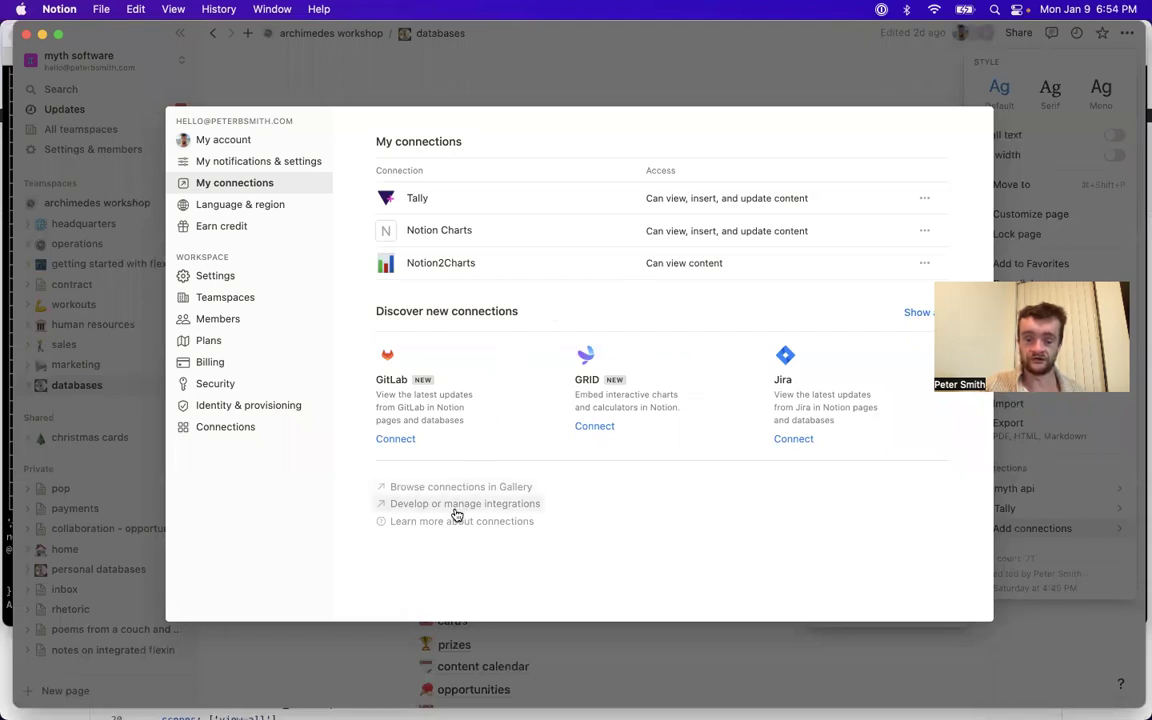
# Step: Go to notion.so/my-integrations in Chrome and scroll through the dev-myth-api and myth api integrations
pyautogui.click(514, 513)
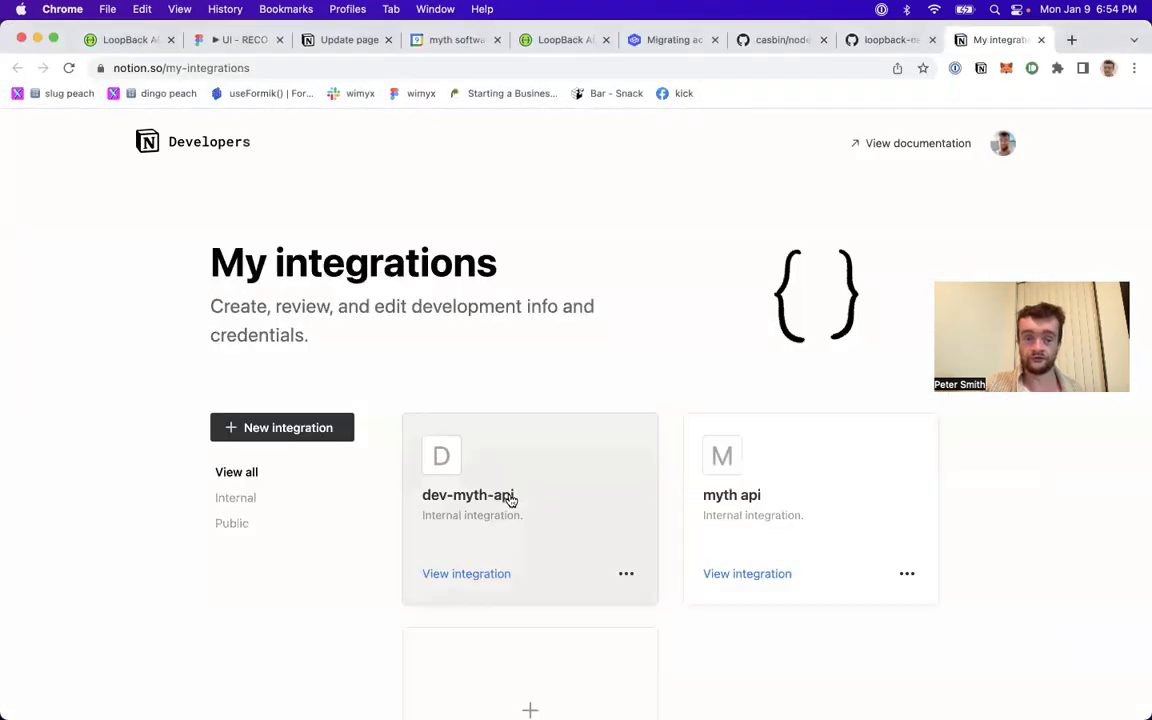
pyautogui.scroll(-1, 583, 335)
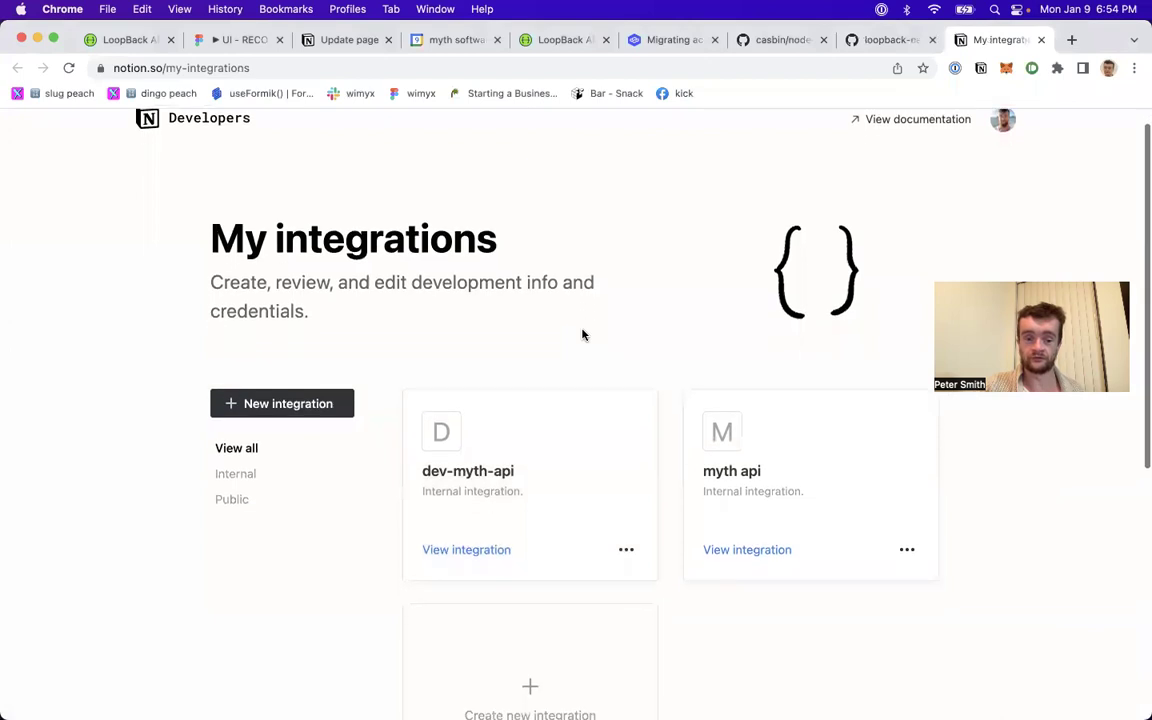
pyautogui.scroll(-1, 583, 335)
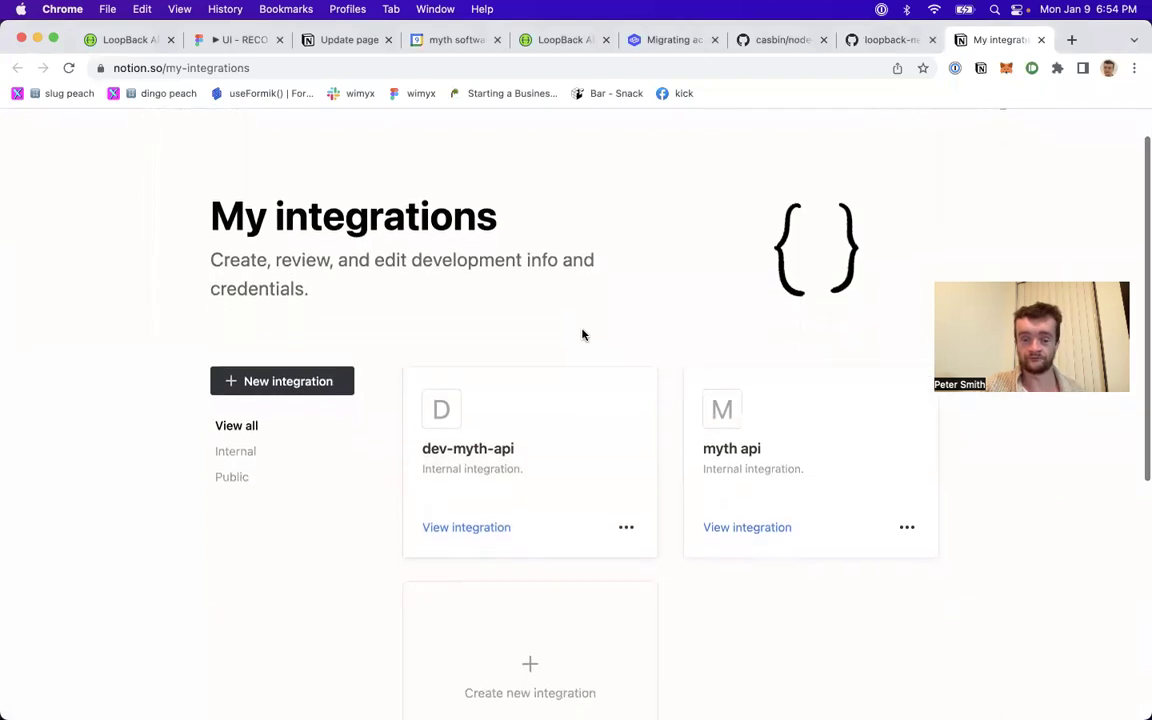
pyautogui.scroll(-1, 583, 335)
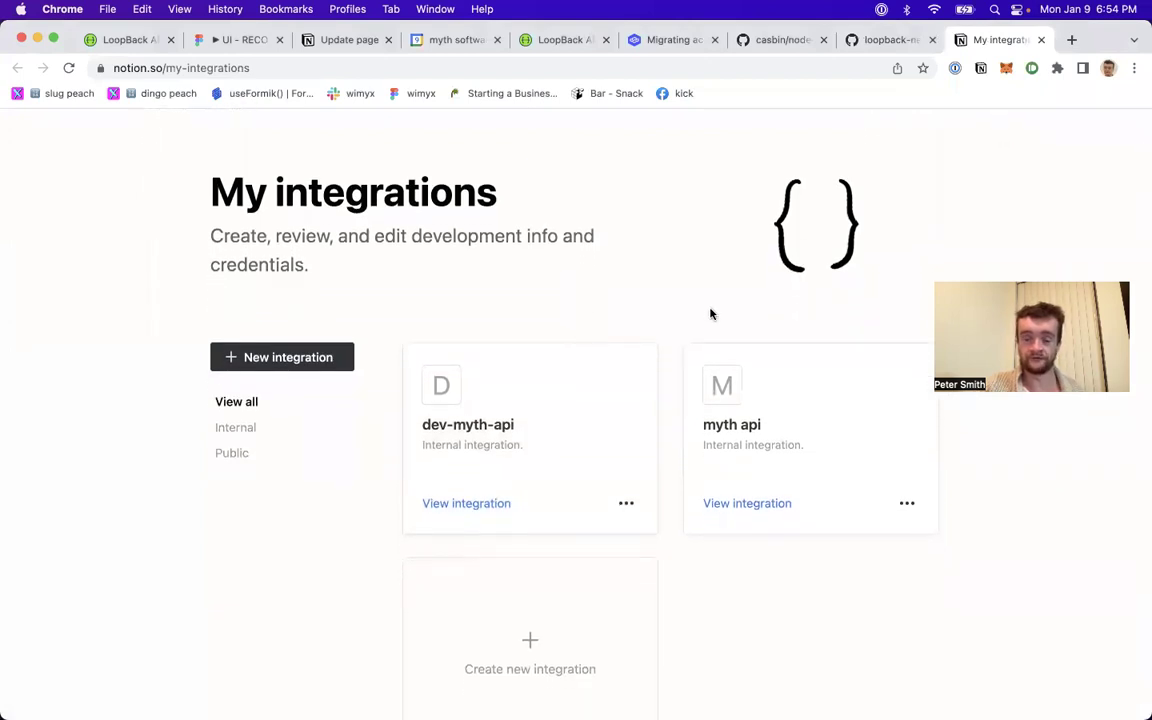
pyautogui.click(306, 358)
pyautogui.scroll(-1, 408, 362)
pyautogui.scroll(-5, 408, 362)
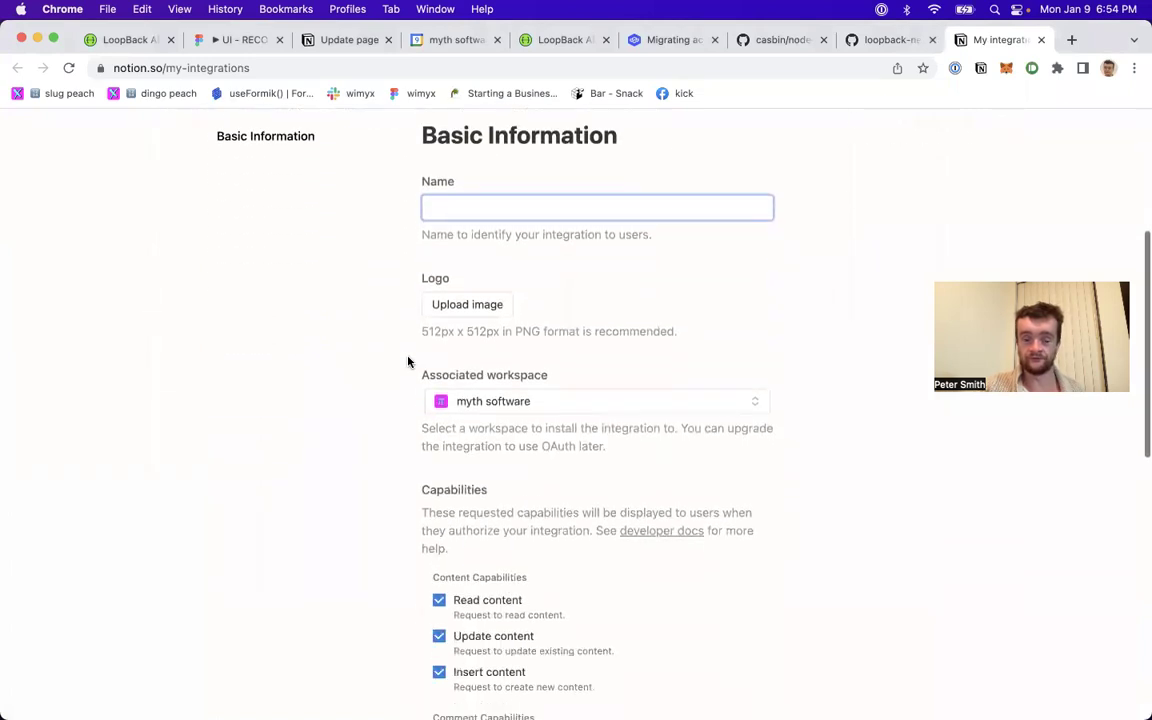
pyautogui.scroll(-2, 408, 362)
pyautogui.scroll(-4, 408, 362)
pyautogui.scroll(-2, 408, 362)
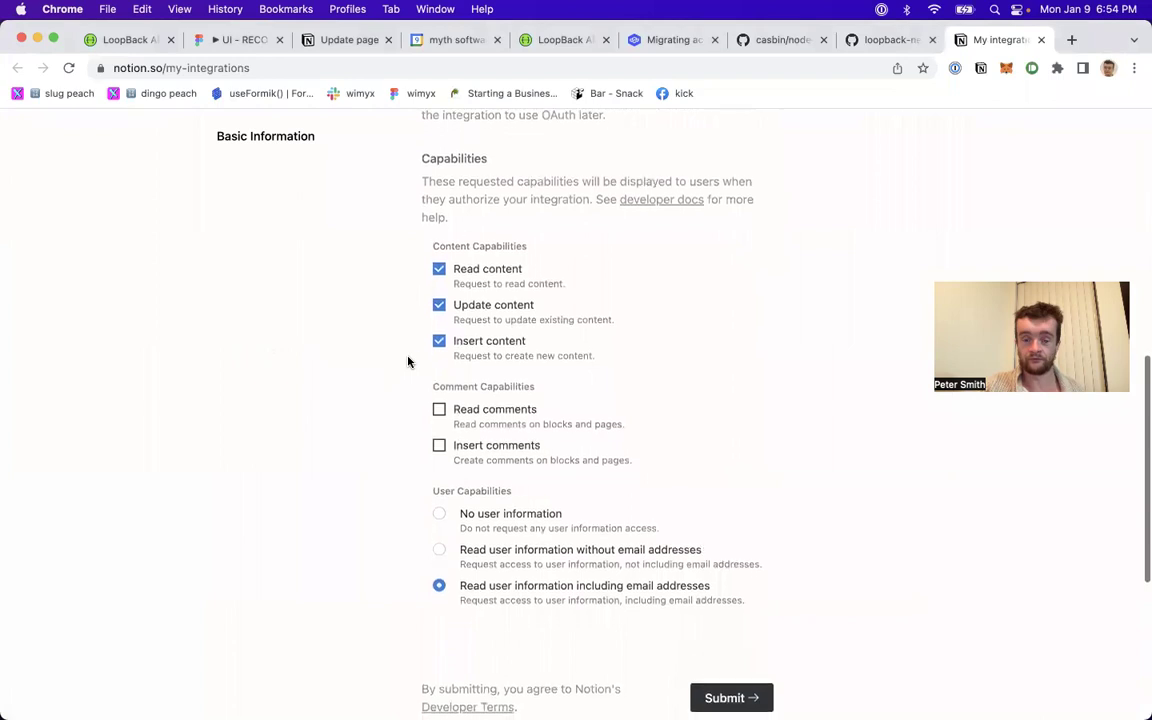
pyautogui.scroll(-1, 416, 418)
pyautogui.scroll(-2, 416, 418)
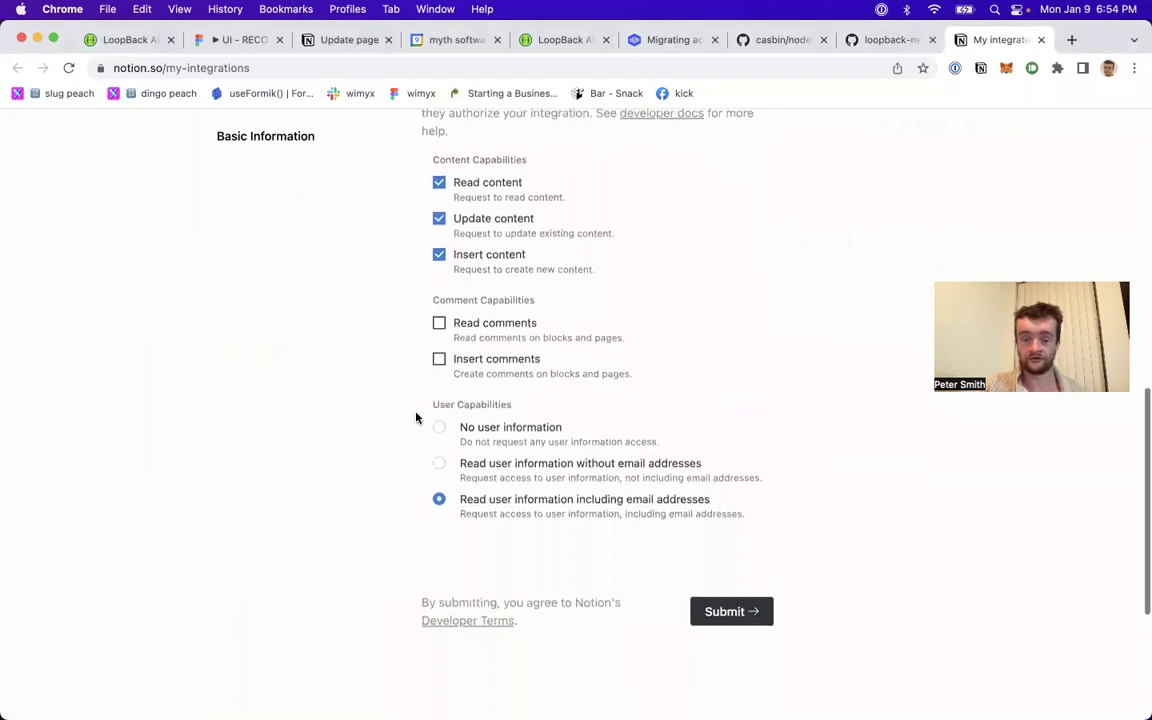
pyautogui.scroll(-1, 416, 418)
pyautogui.scroll(-1, 416, 418)
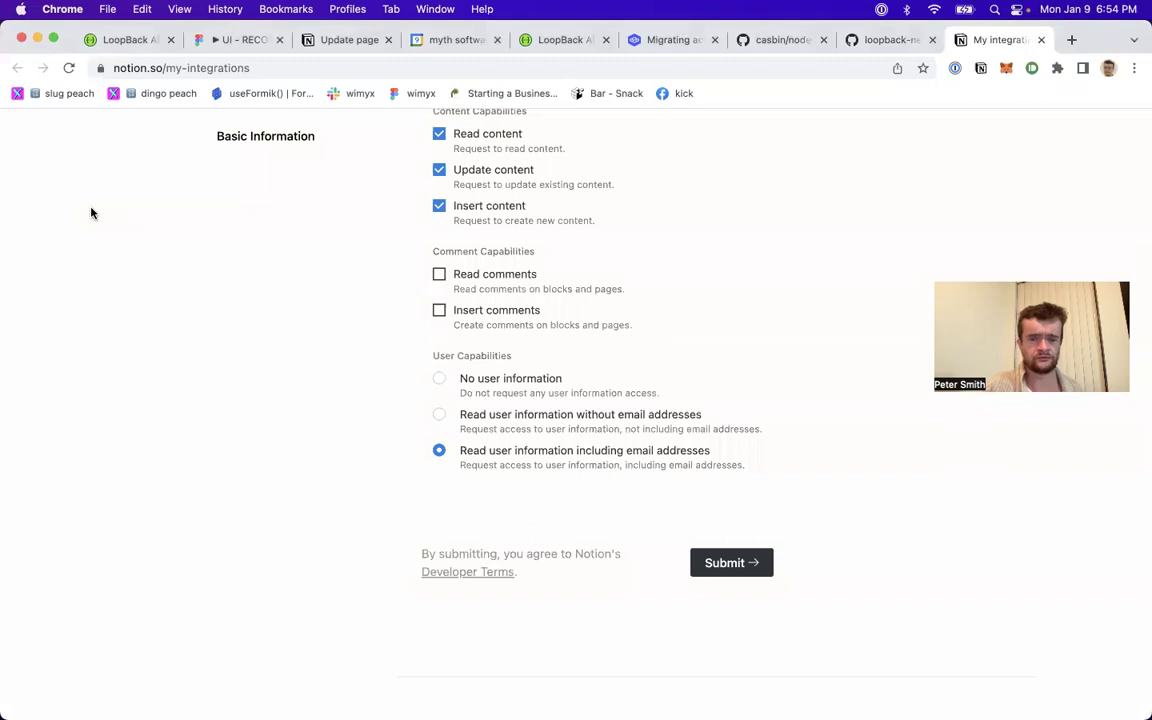
pyautogui.scroll(2, 91, 213)
pyautogui.scroll(3, 91, 213)
pyautogui.scroll(2, 91, 213)
pyautogui.scroll(1, 91, 213)
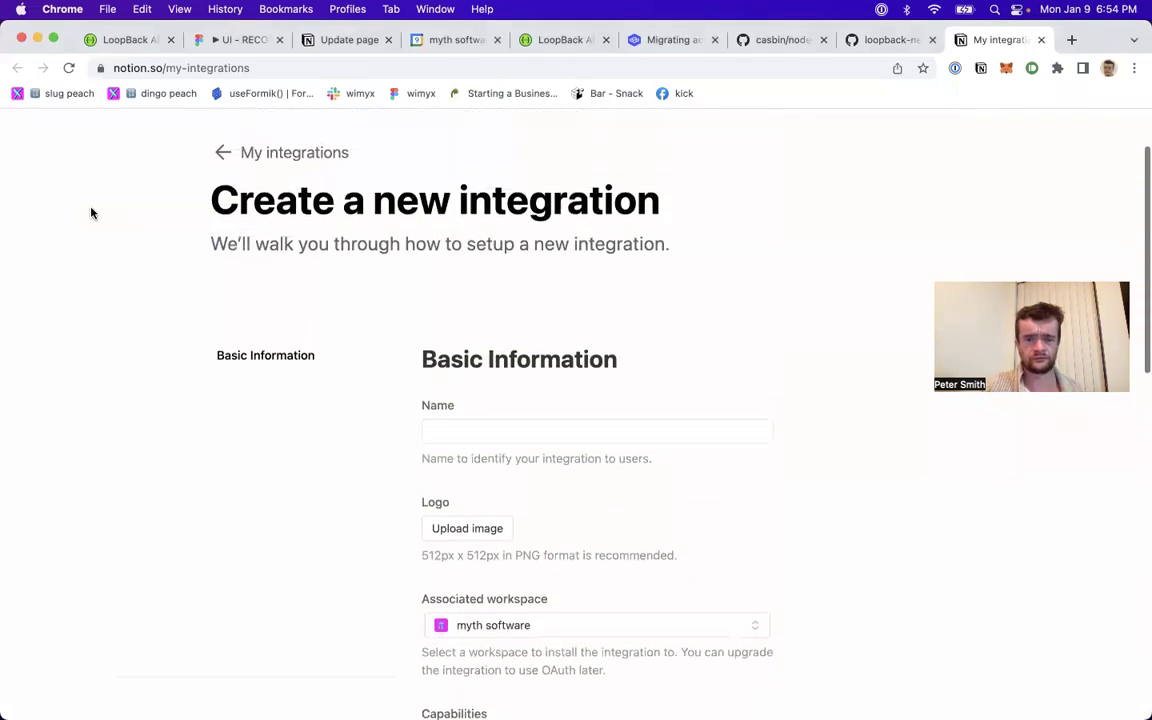
pyautogui.scroll(2, 170, 208)
pyautogui.click(250, 200)
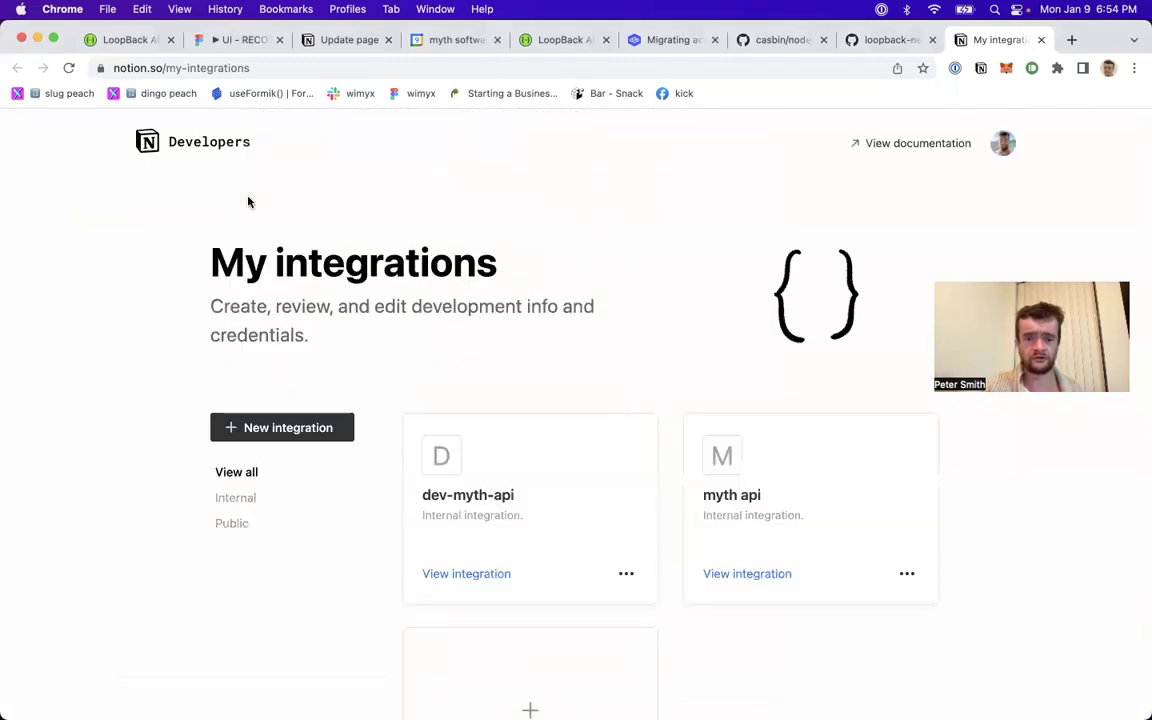
pyautogui.scroll(-1, 522, 278)
pyautogui.scroll(-1, 522, 278)
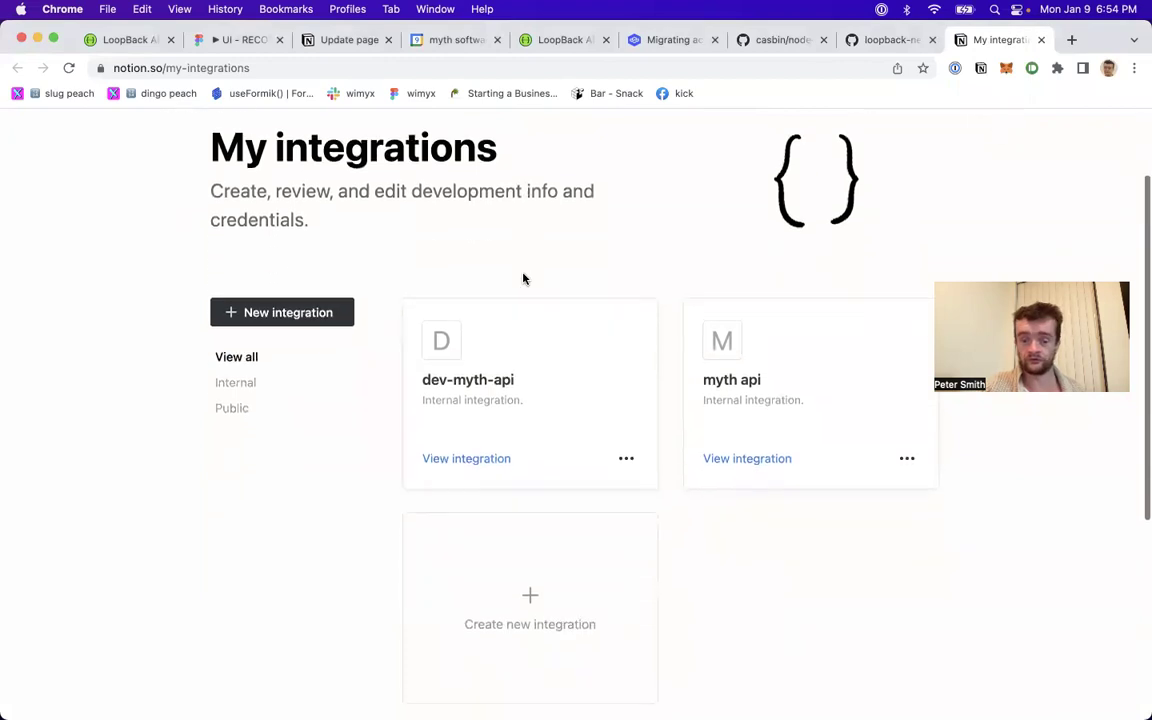
# Step: Review the myth api integration's detail page and hidden token, then switch back to the Notion app
pyautogui.click(786, 390)
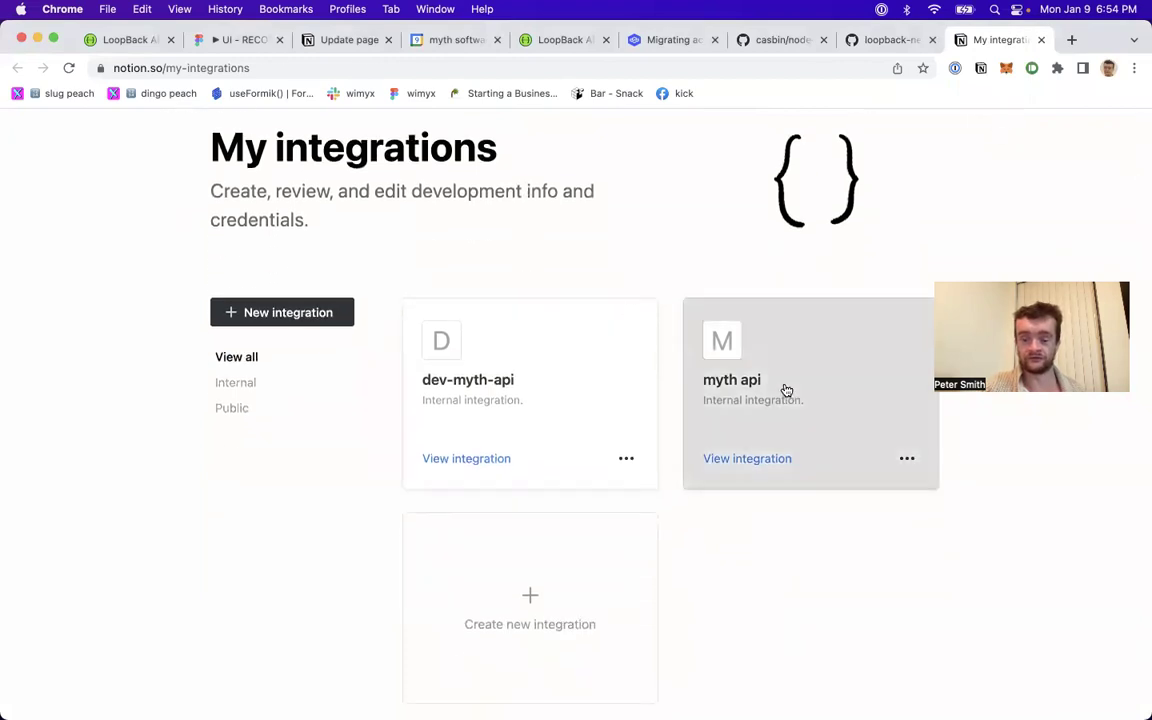
pyautogui.scroll(-1, 603, 397)
pyautogui.scroll(-1, 603, 397)
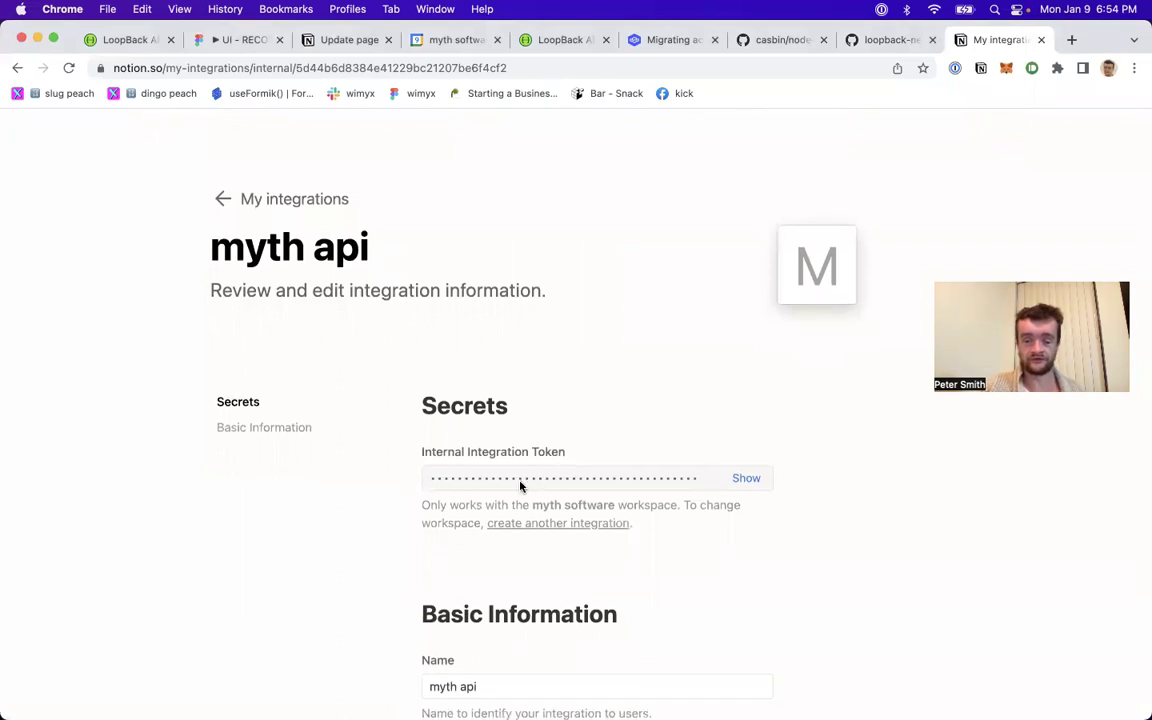
pyautogui.scroll(-1, 504, 480)
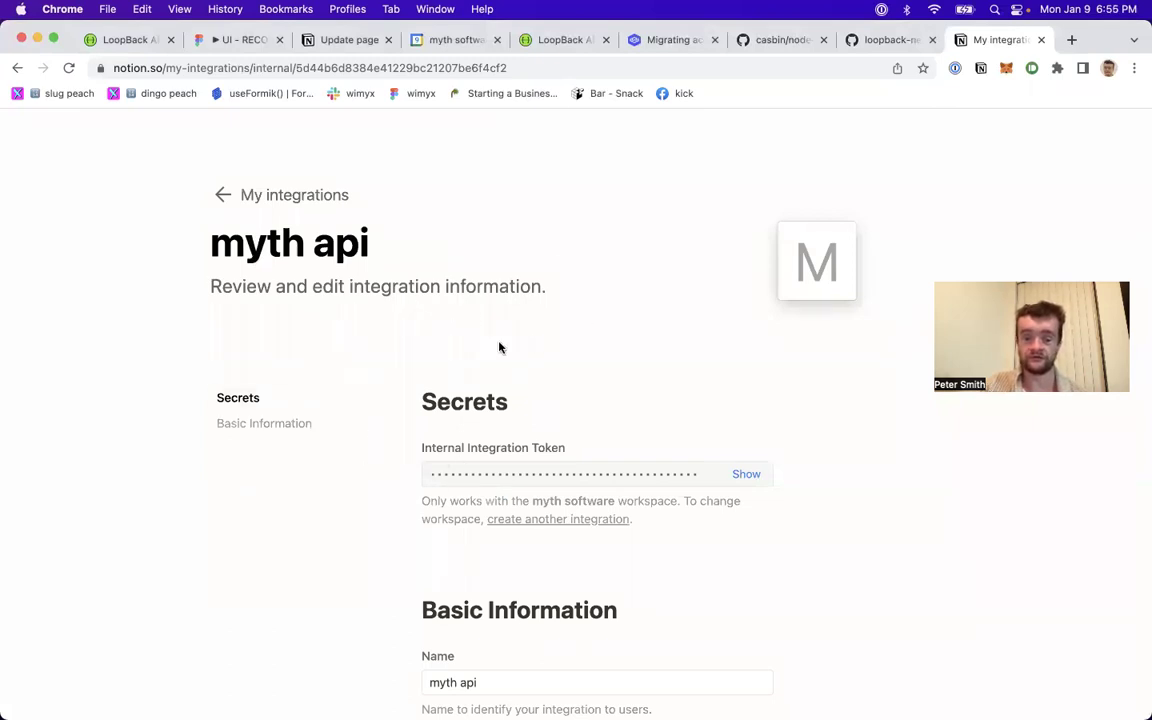
pyautogui.scroll(-2, 512, 425)
pyautogui.scroll(-1, 512, 425)
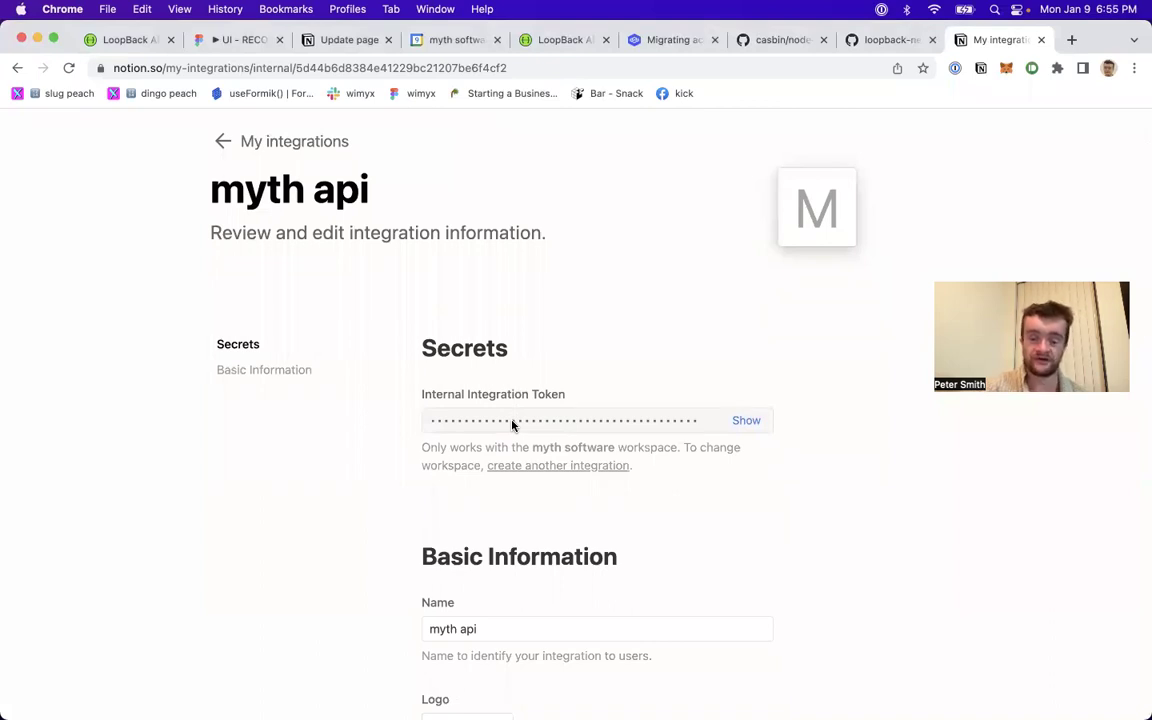
pyautogui.press('super+Tab')
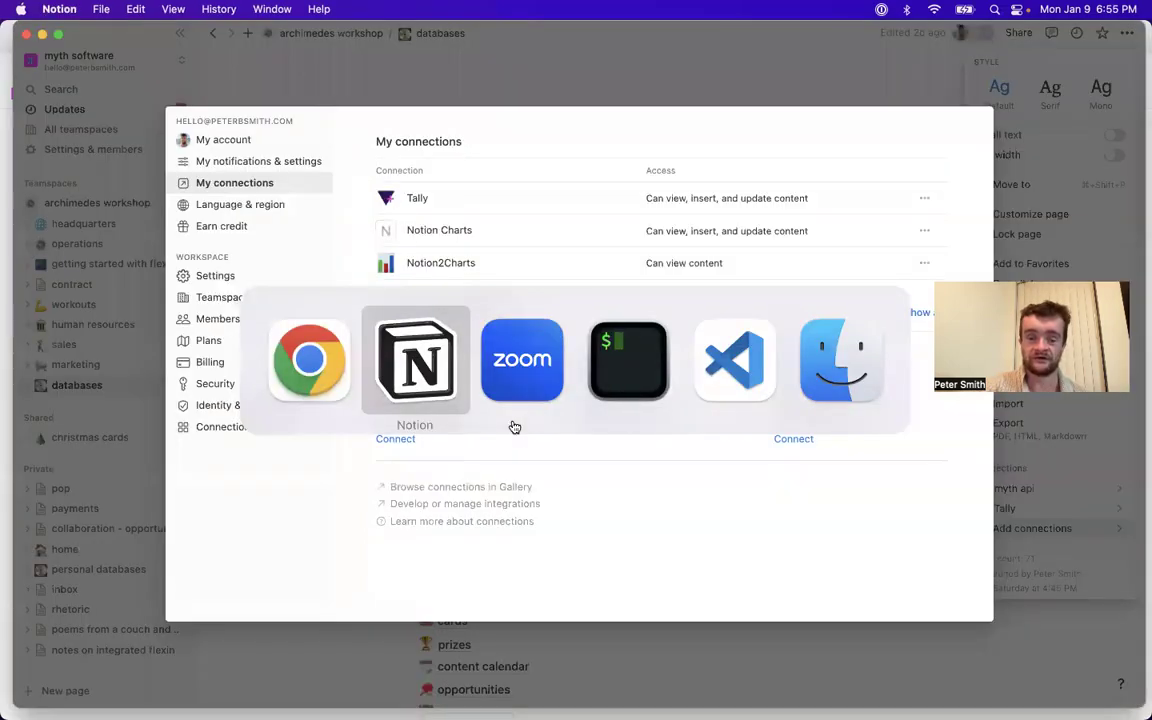
# Step: Dismiss the My connections settings and the page's access submenu to reveal the databases page
pyautogui.click(702, 99)
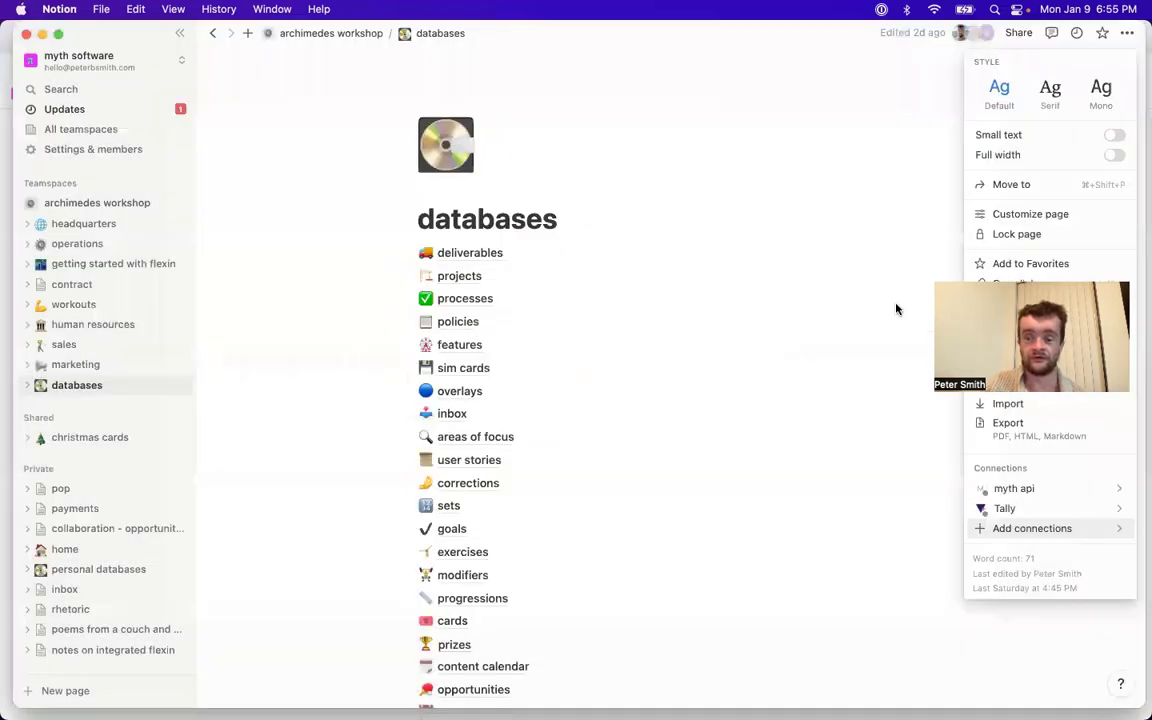
pyautogui.moveTo(1014, 488)
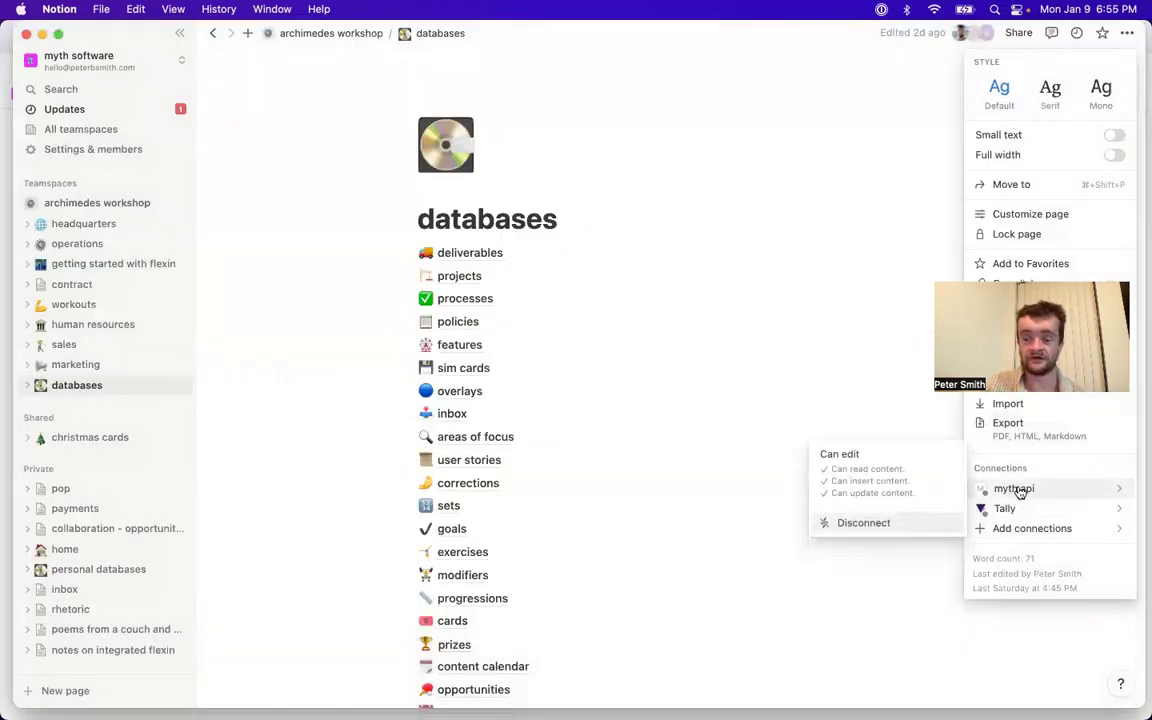
pyautogui.click(751, 274)
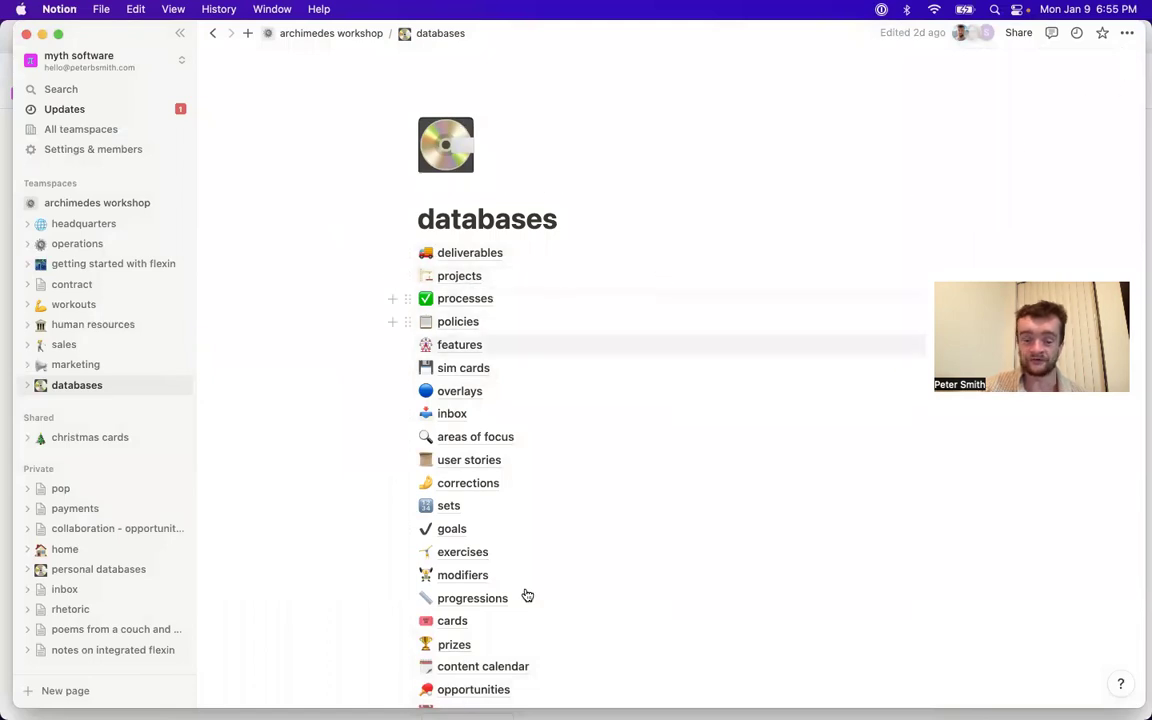
# Step: Highlight the terminal error's advice to share pages and databases with the integration, then return to Notion
pyautogui.click(348, 680)
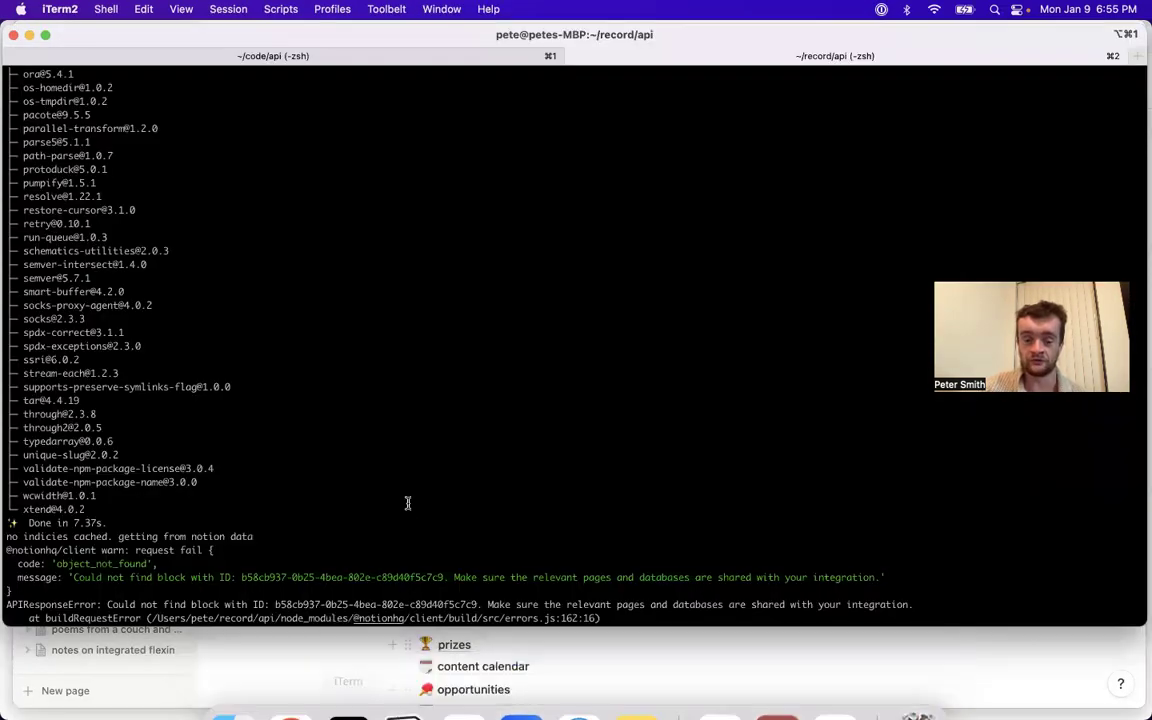
pyautogui.scroll(-1, 437, 573)
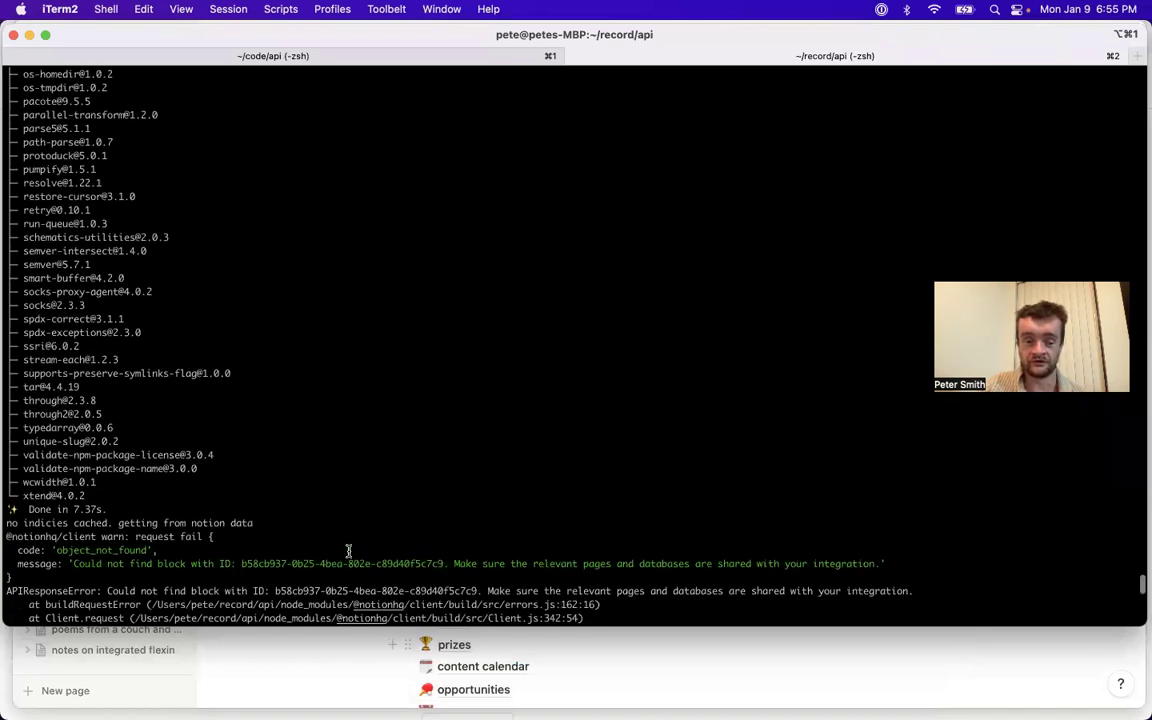
pyautogui.moveTo(77, 563); pyautogui.dragTo(294, 563)
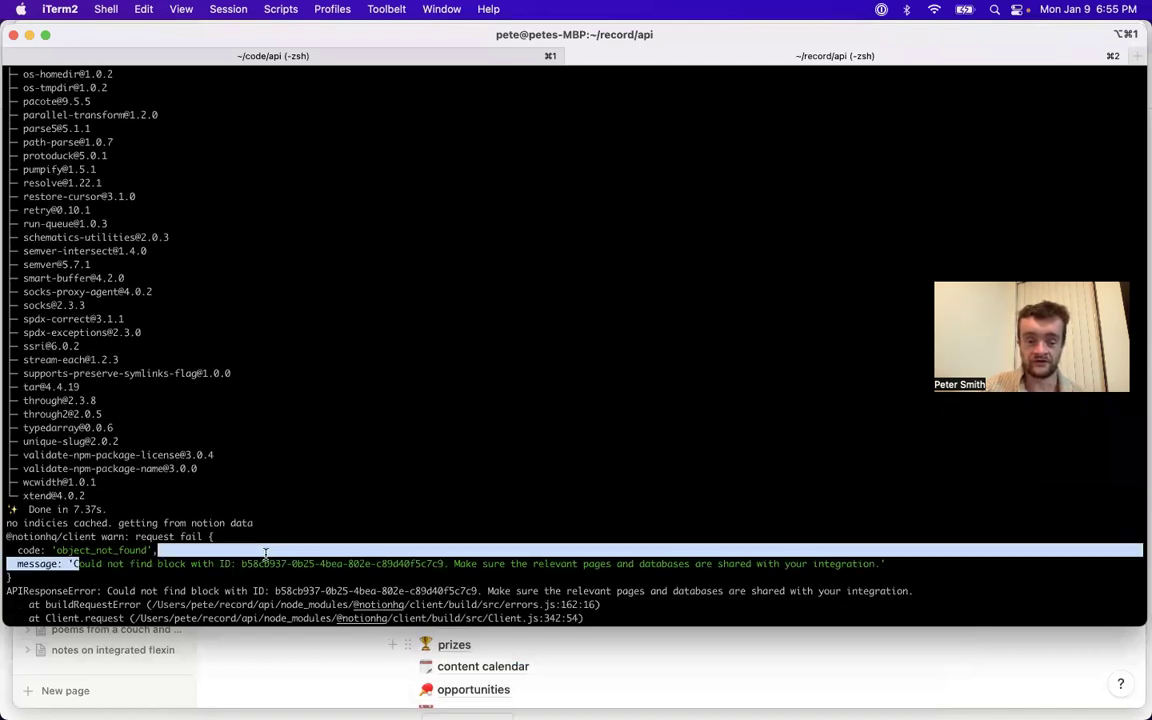
pyautogui.click(447, 557)
pyautogui.moveTo(449, 563); pyautogui.dragTo(904, 563)
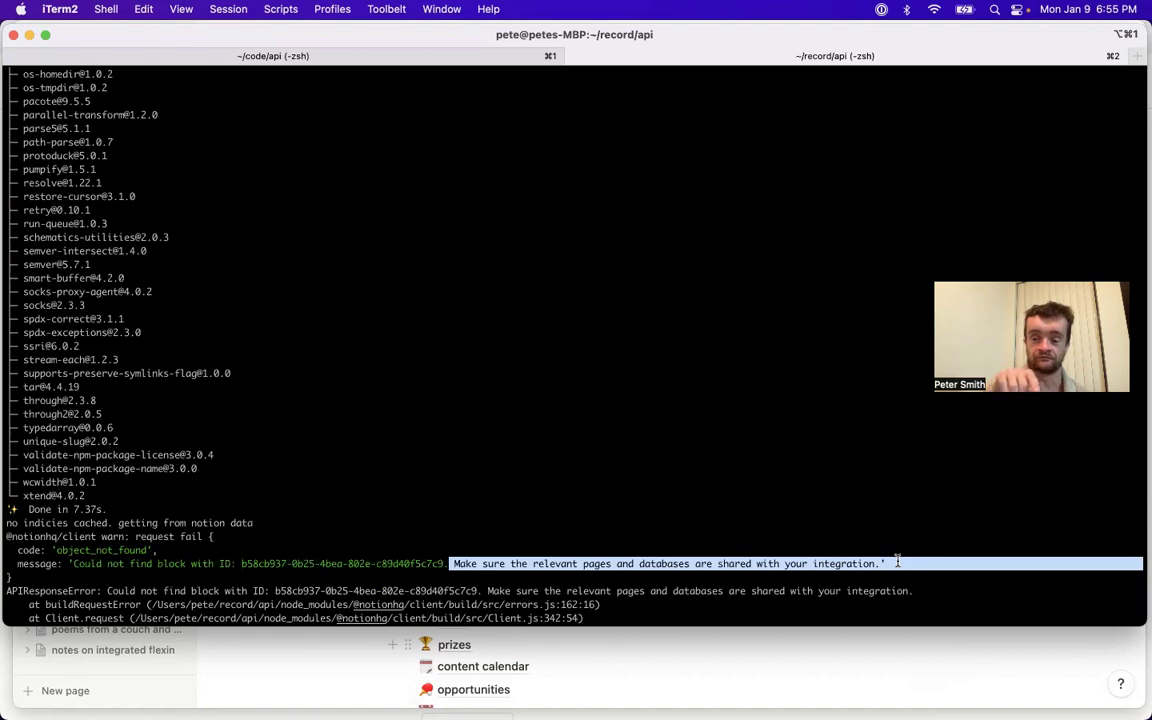
pyautogui.click(854, 684)
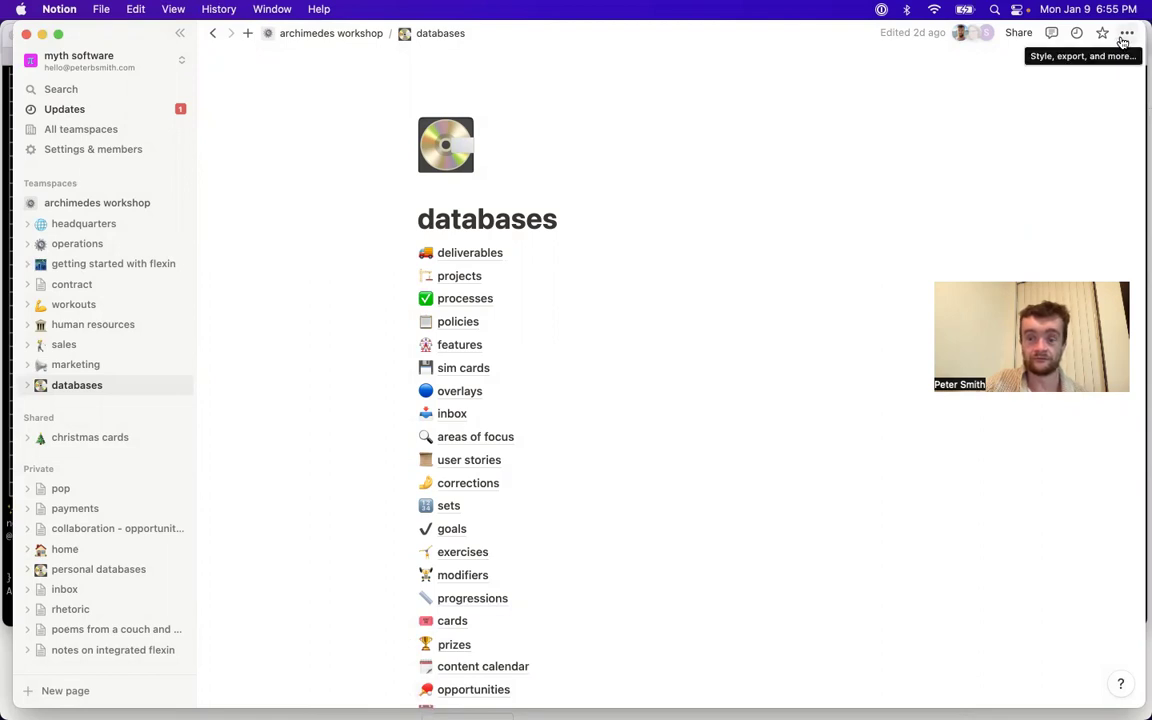
pyautogui.click(1125, 34)
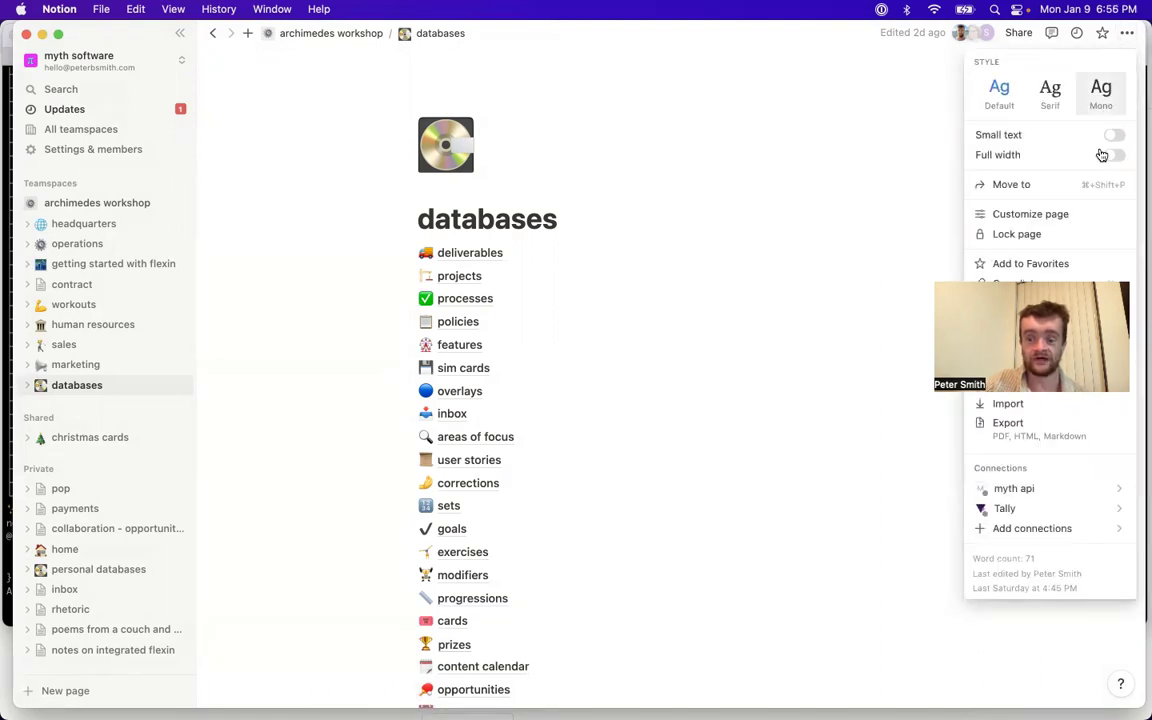
pyautogui.moveTo(1031, 528)
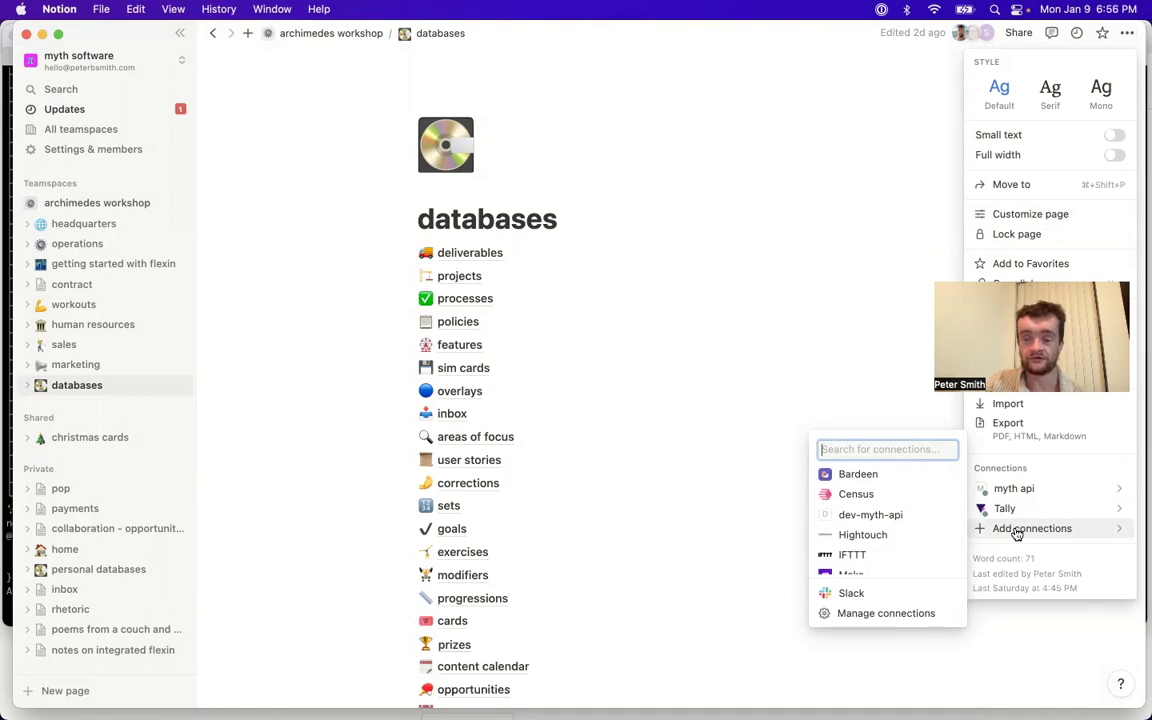
pyautogui.click(696, 570)
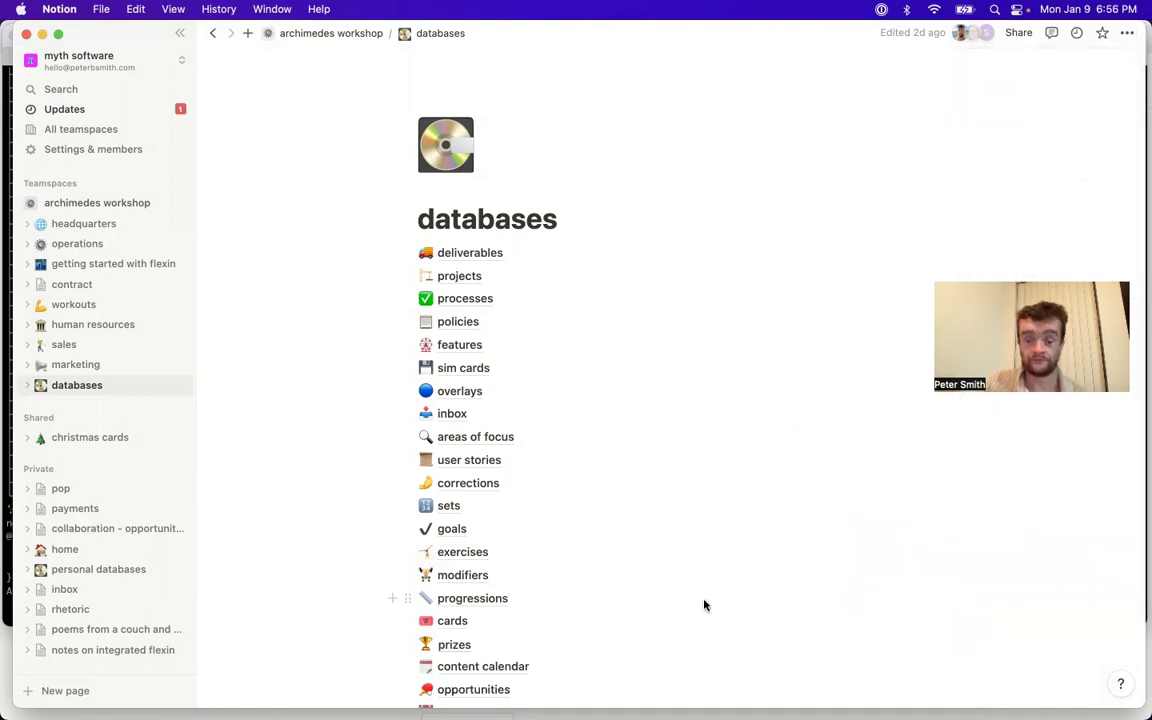